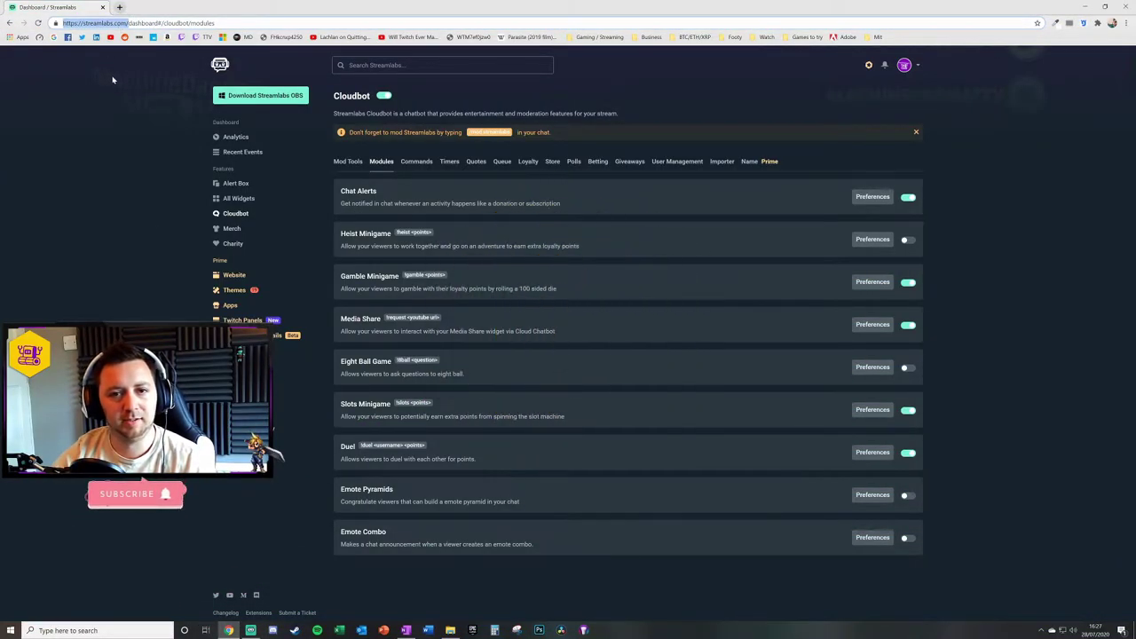
# Open the Cloudbot modules list and read the reminder about modding Streamlabs in chat.
pyautogui.click(238, 216)
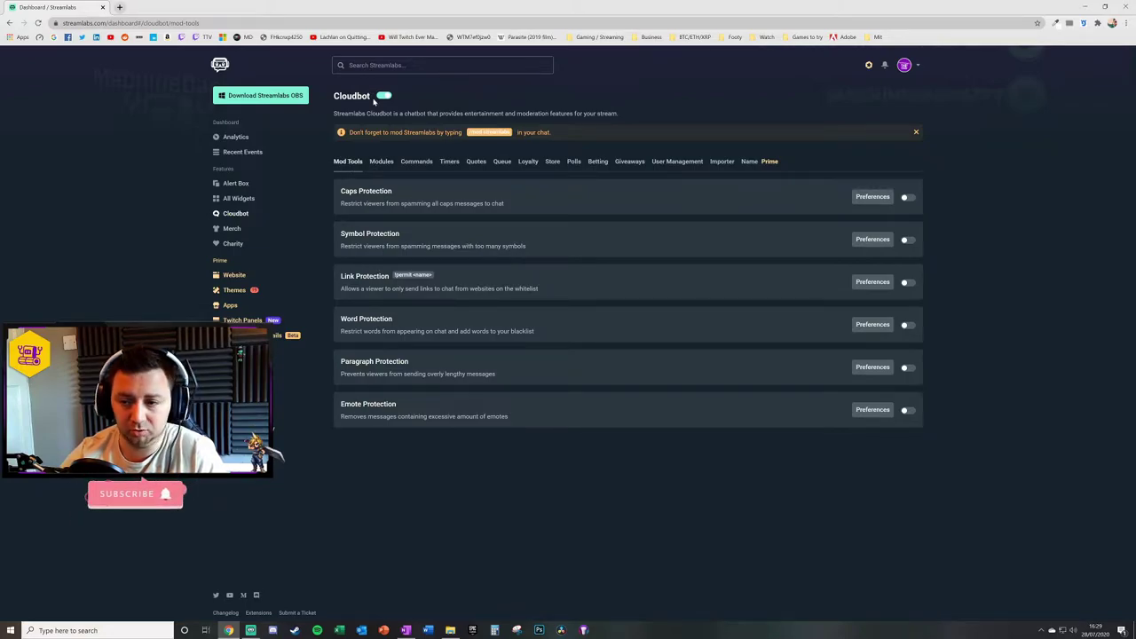
pyautogui.click(381, 162)
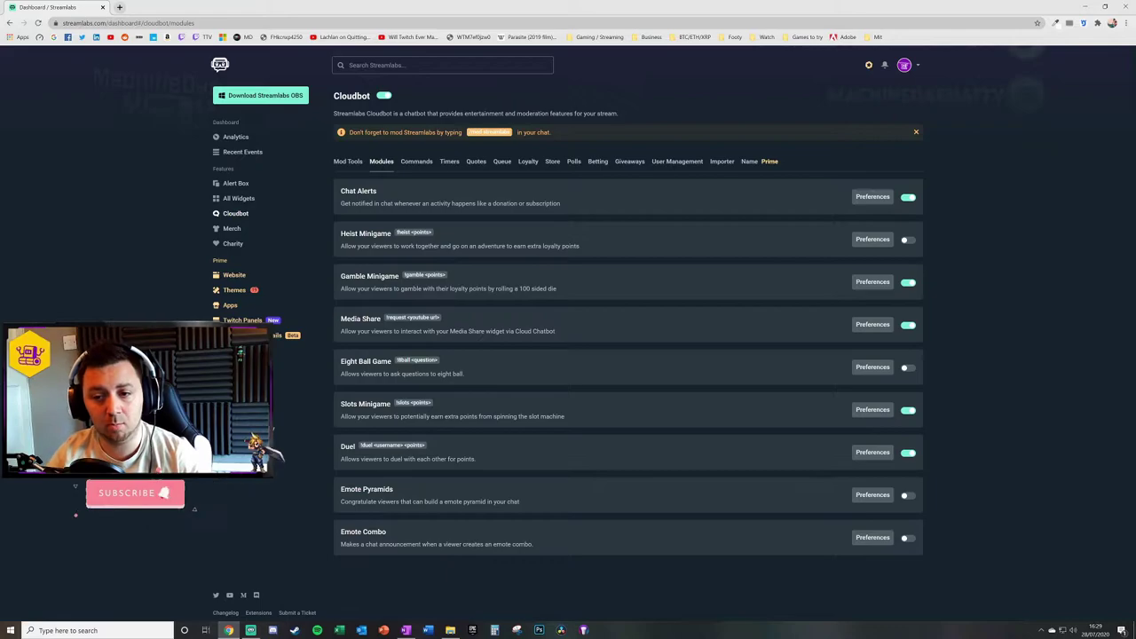
pyautogui.moveTo(404, 133); pyautogui.dragTo(436, 132)
pyautogui.click(470, 135)
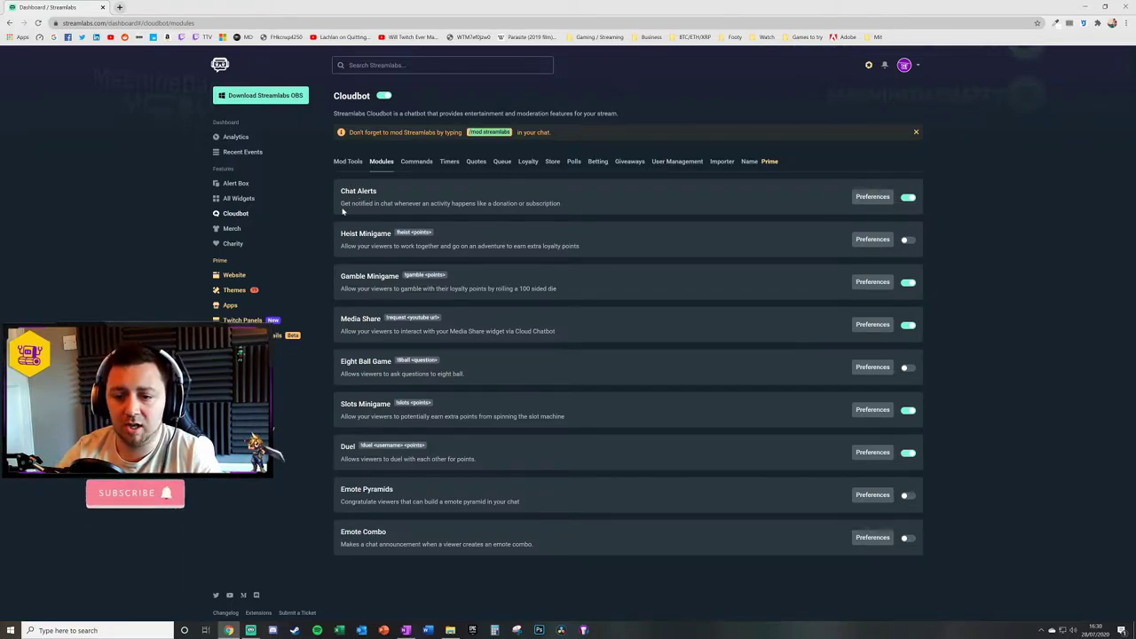
# Read the Chat Alerts module description, view its preferences and return to the modules list.
pyautogui.moveTo(341, 205); pyautogui.dragTo(563, 205)
pyautogui.click(449, 246)
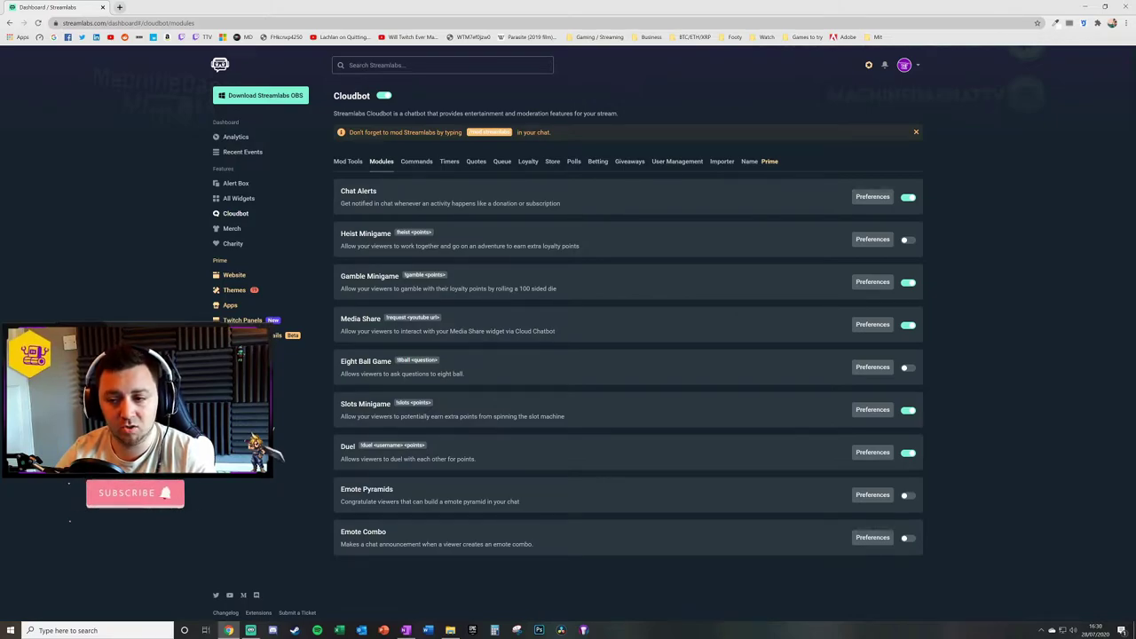
pyautogui.moveTo(382, 190); pyautogui.dragTo(341, 191)
pyautogui.click(383, 197)
pyautogui.click(874, 197)
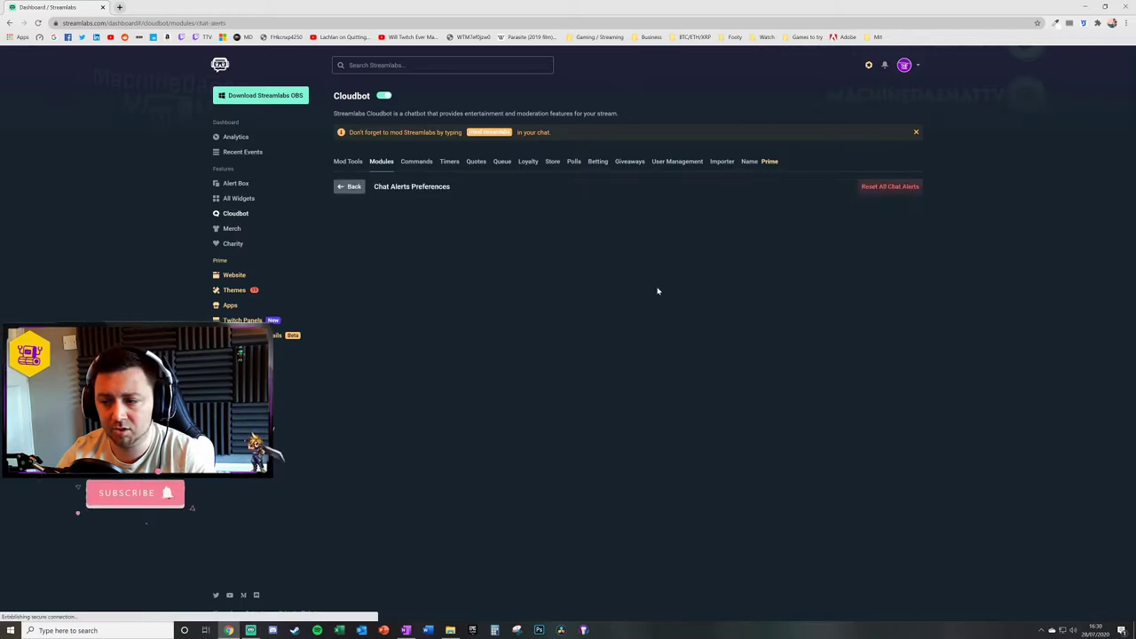
pyautogui.click(348, 186)
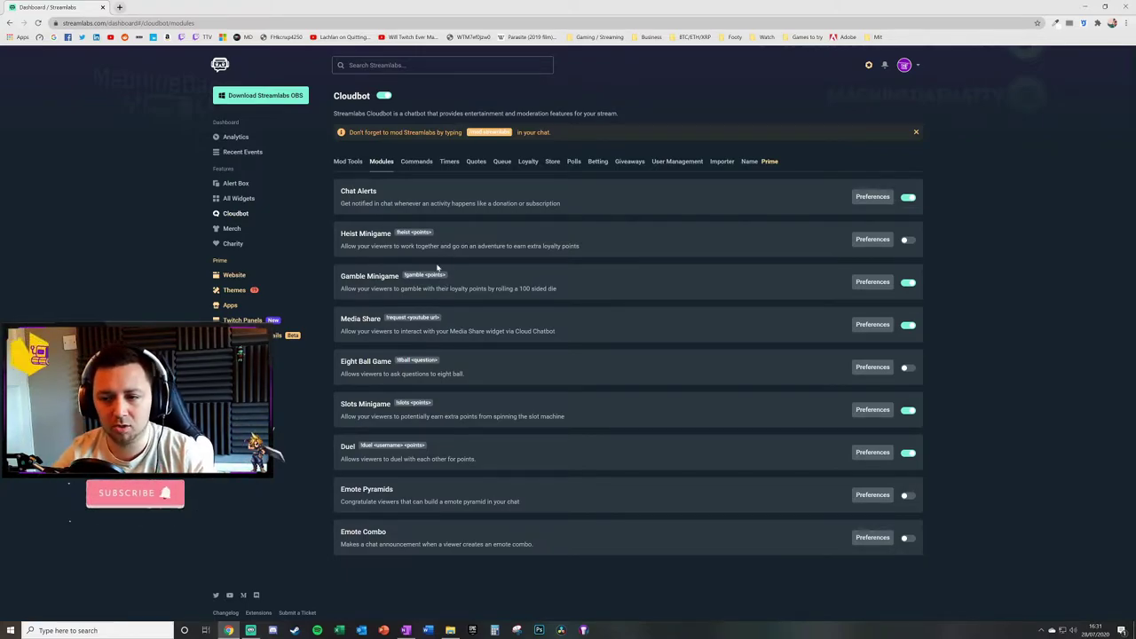
# View the Heist Minigame preferences and the viewers' loyalty points, returning to the modules list.
pyautogui.click(871, 240)
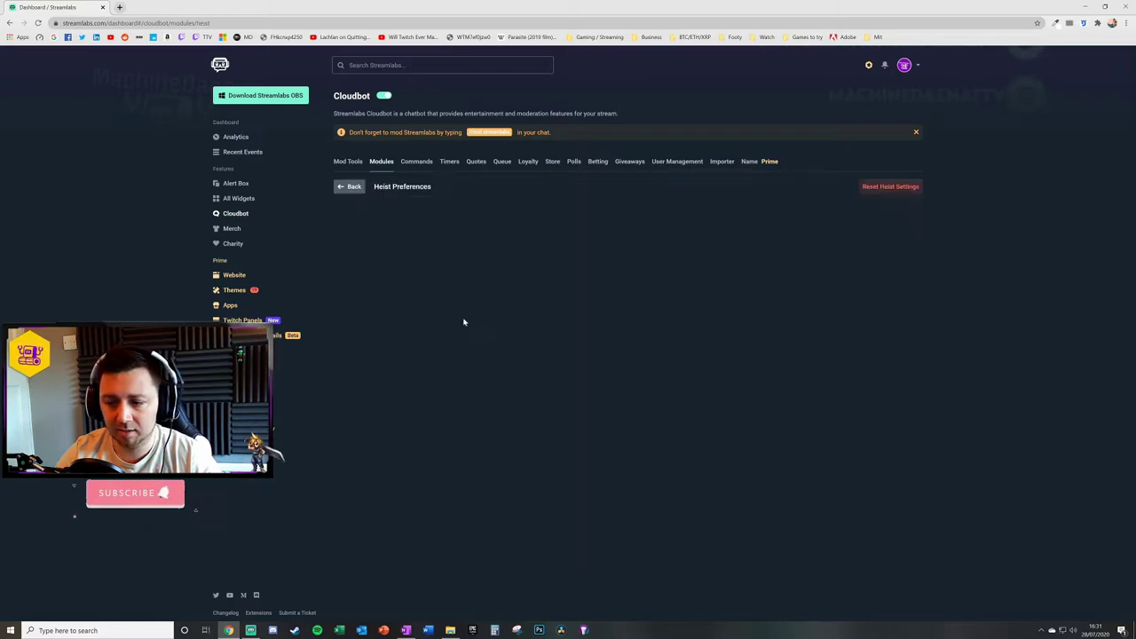
pyautogui.click(349, 186)
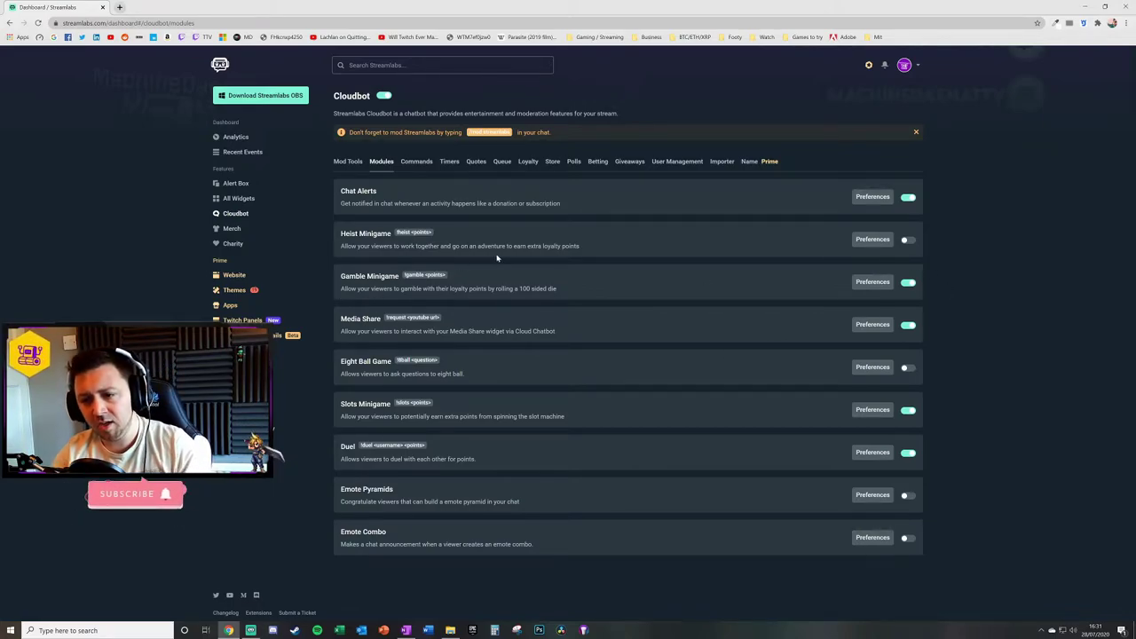
pyautogui.click(529, 165)
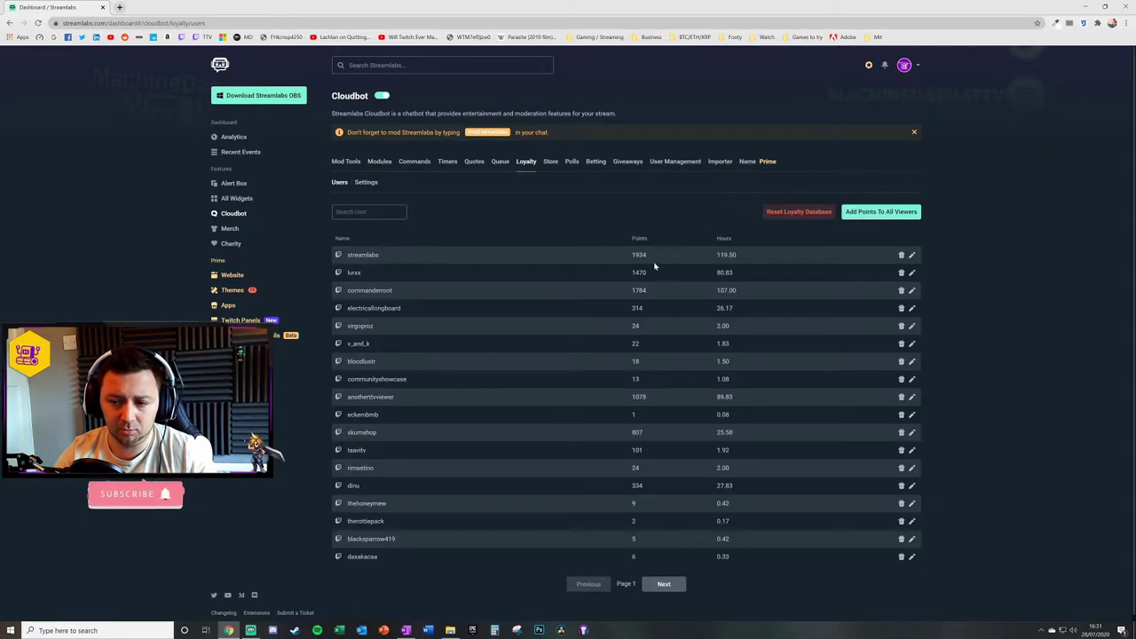
pyautogui.click(379, 162)
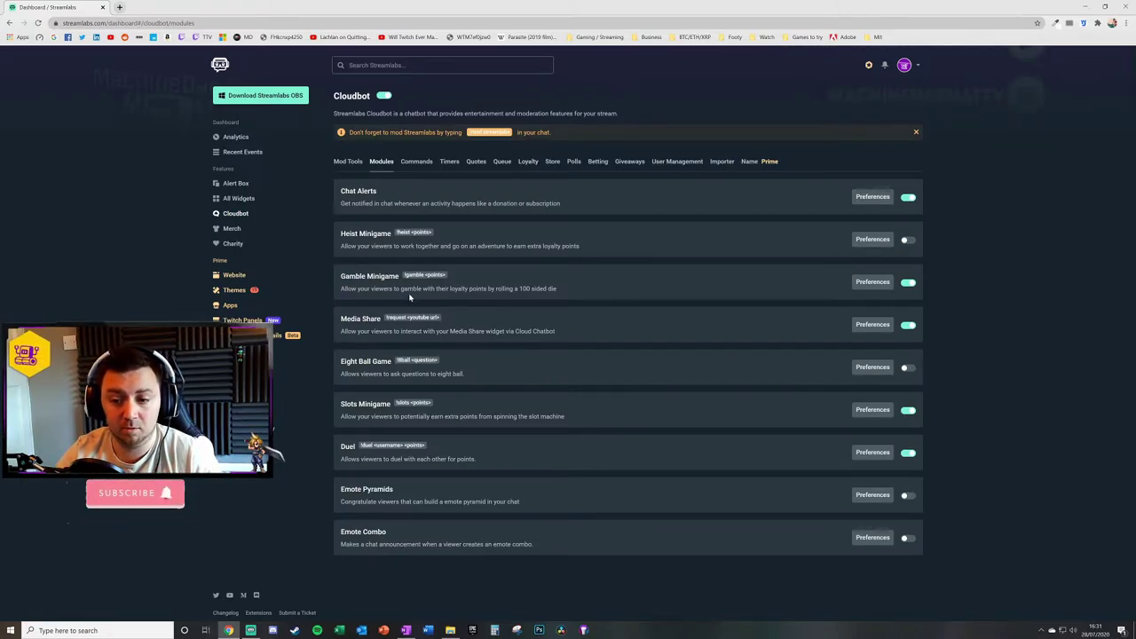
# View the Gamble Minigame preferences, and read the Media Share module's description and its YouTube request command.
pyautogui.click(874, 282)
pyautogui.click(351, 188)
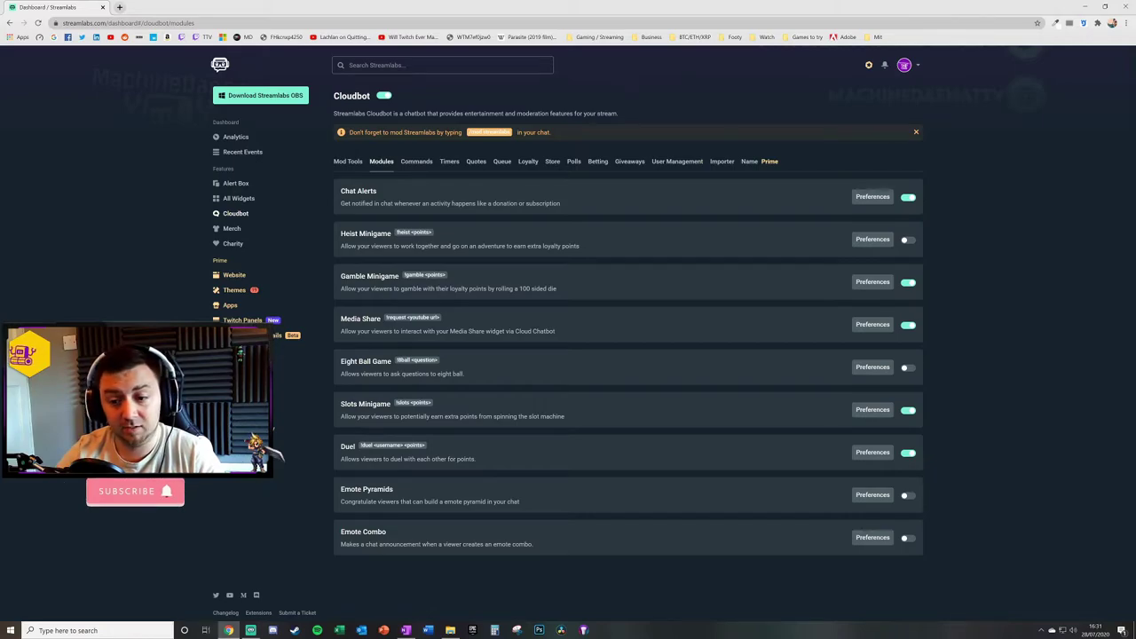
pyautogui.moveTo(344, 331); pyautogui.dragTo(557, 332)
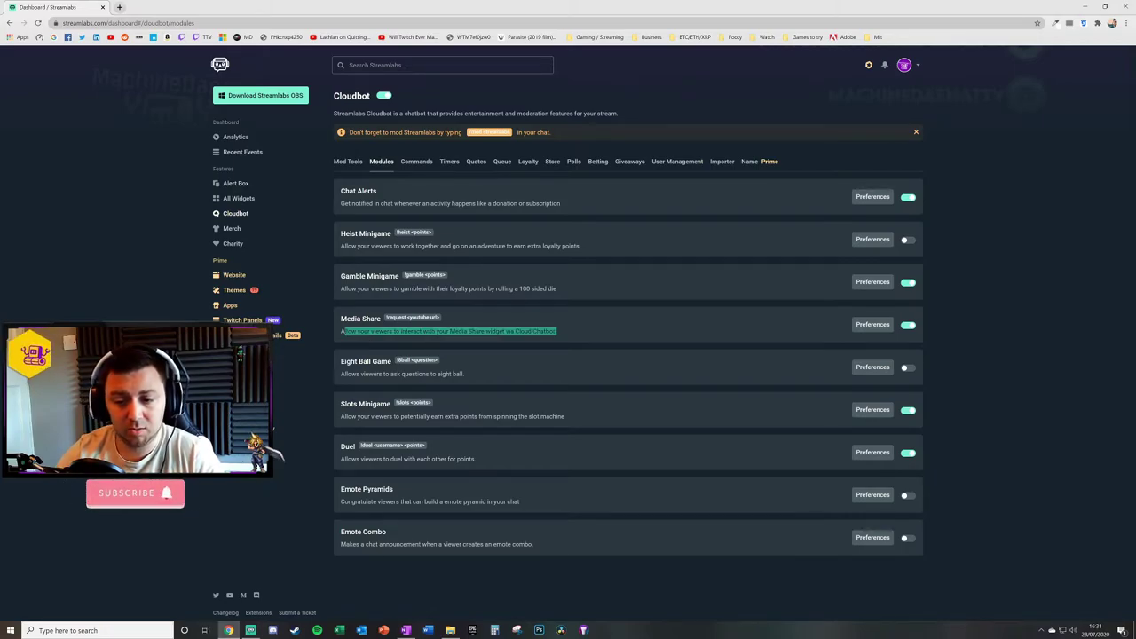
pyautogui.click(456, 338)
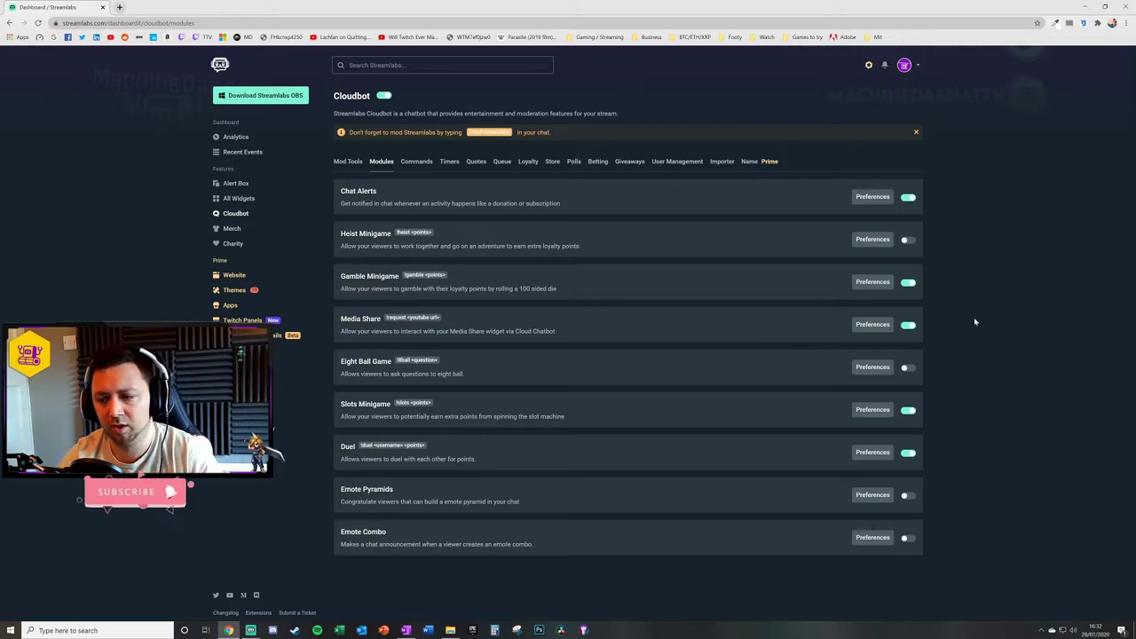
pyautogui.doubleClick(386, 318)
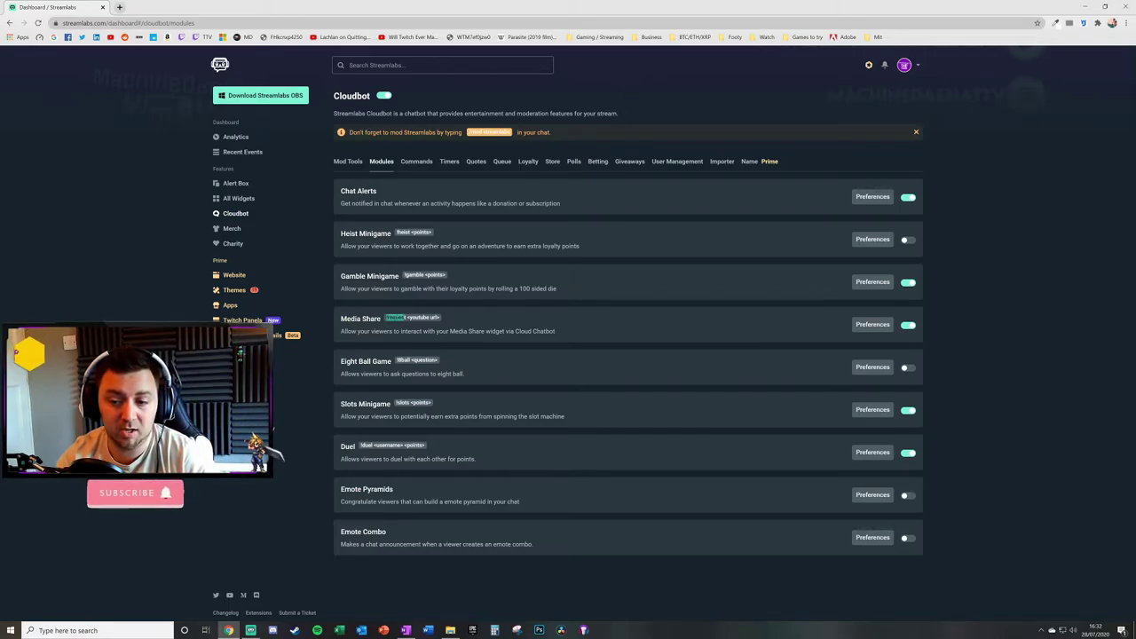
pyautogui.moveTo(407, 317); pyautogui.dragTo(435, 318)
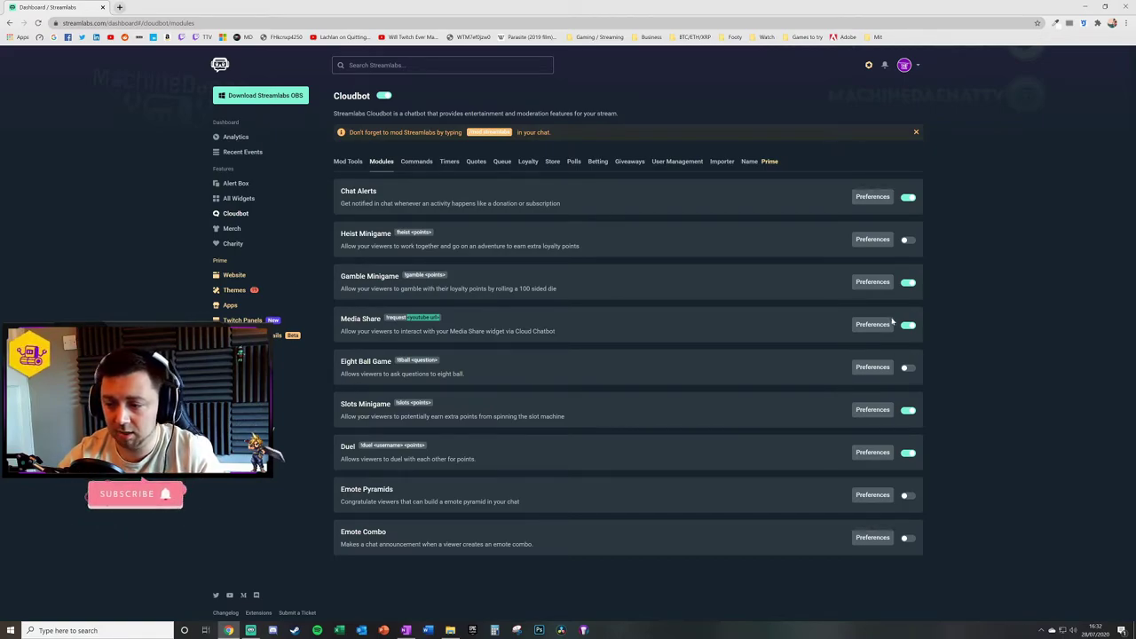
# Review the Eight Ball Game's chat command and its list of answer messages, returning to the modules list.
pyautogui.moveTo(340, 362); pyautogui.dragTo(392, 361)
pyautogui.click(397, 371)
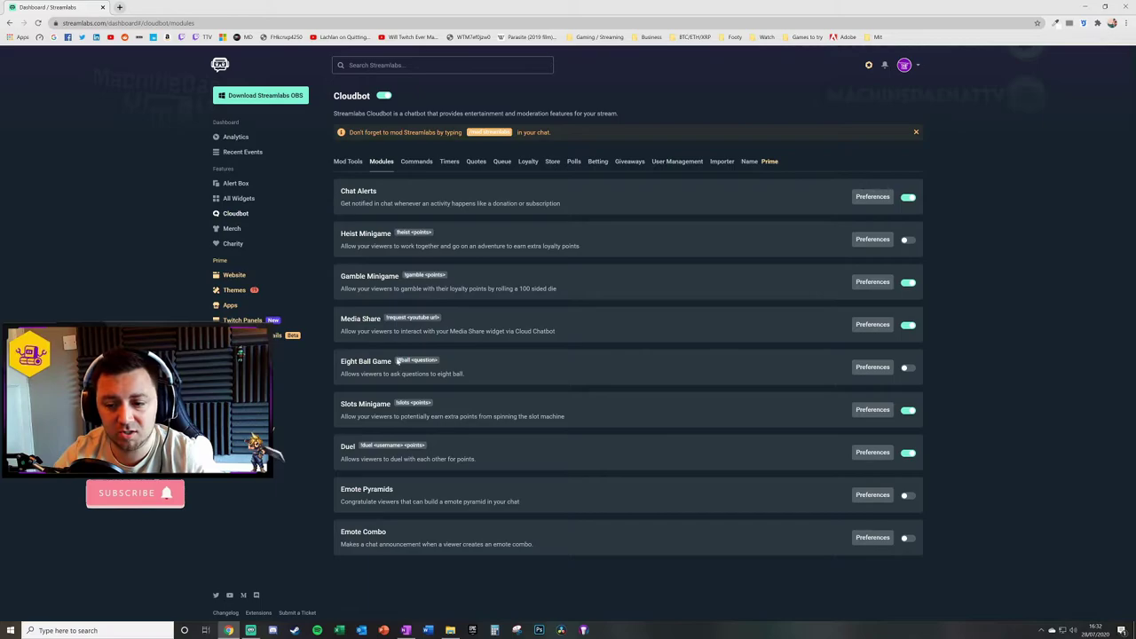
pyautogui.moveTo(397, 362); pyautogui.dragTo(404, 361)
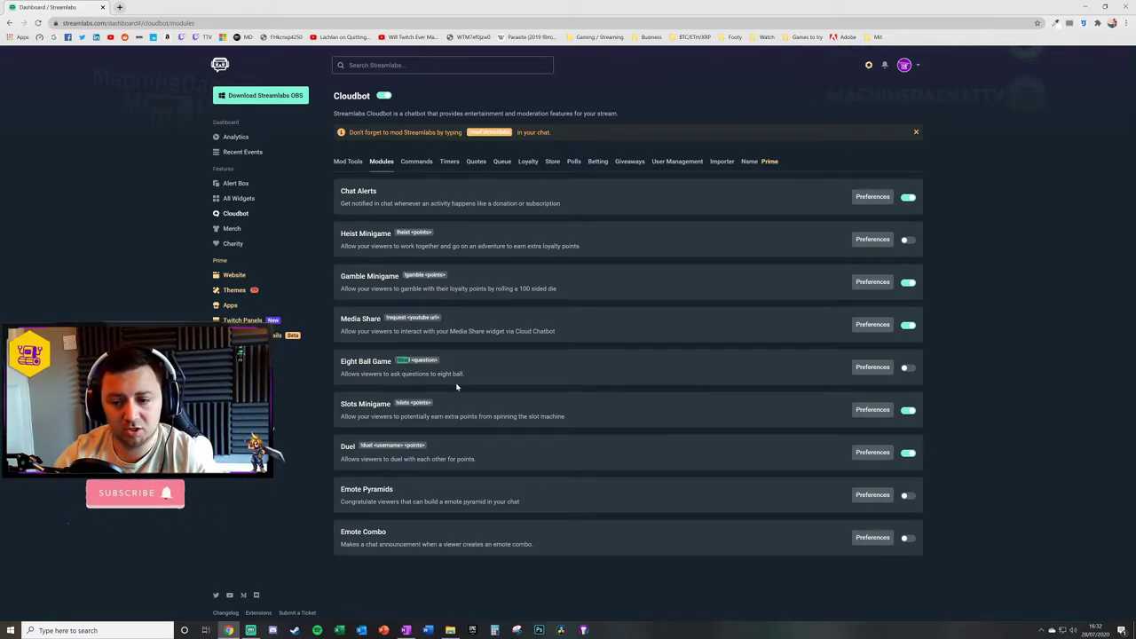
pyautogui.click(871, 368)
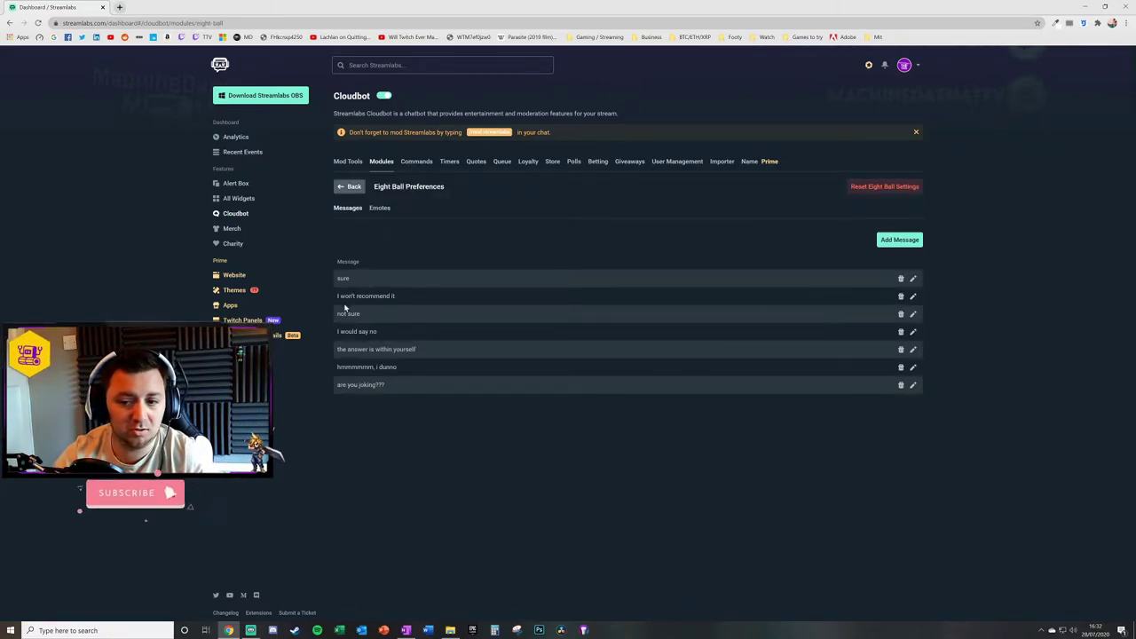
pyautogui.moveTo(336, 275); pyautogui.dragTo(380, 337)
pyautogui.click(402, 404)
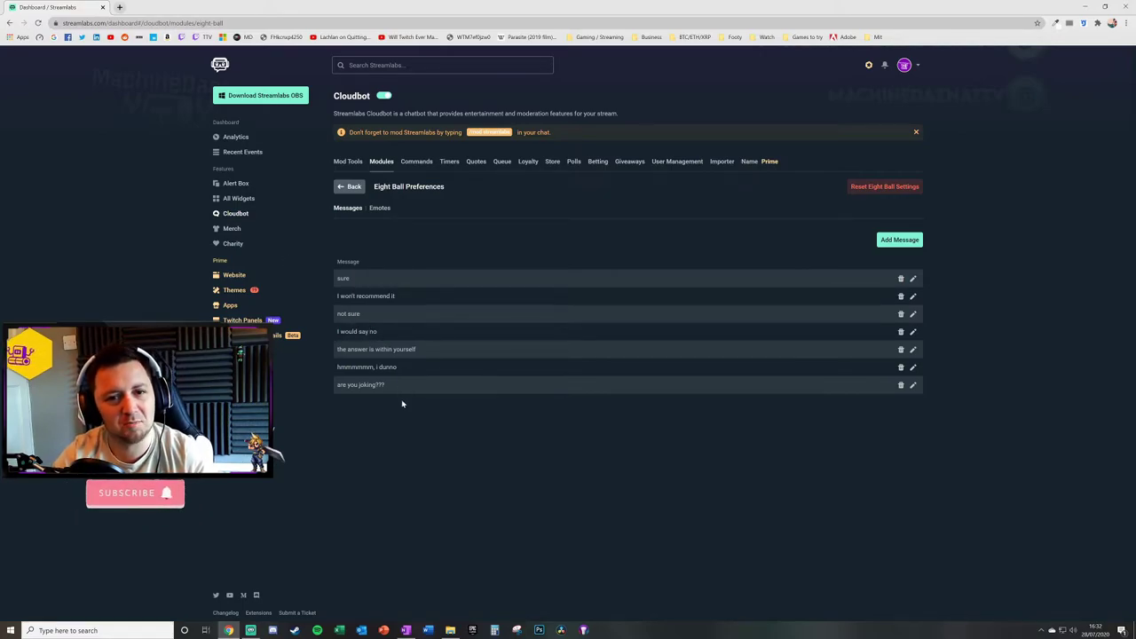
pyautogui.click(347, 187)
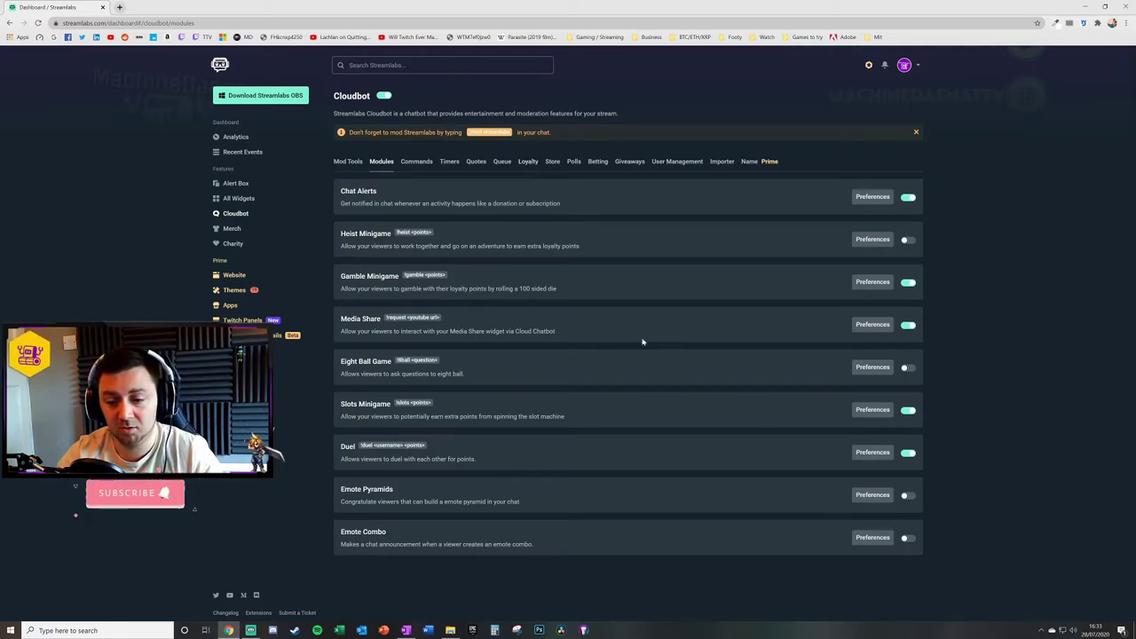
# Check the minimum and maximum loyalty amounts in the Slots Minigame and Duel preferences.
pyautogui.click(875, 409)
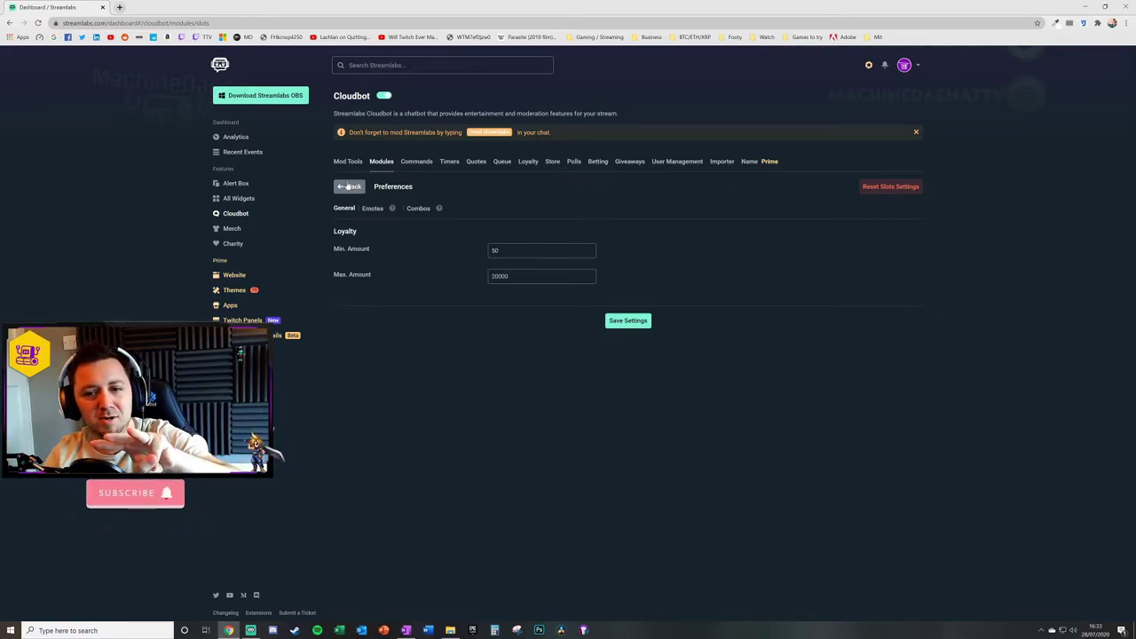
pyautogui.click(350, 189)
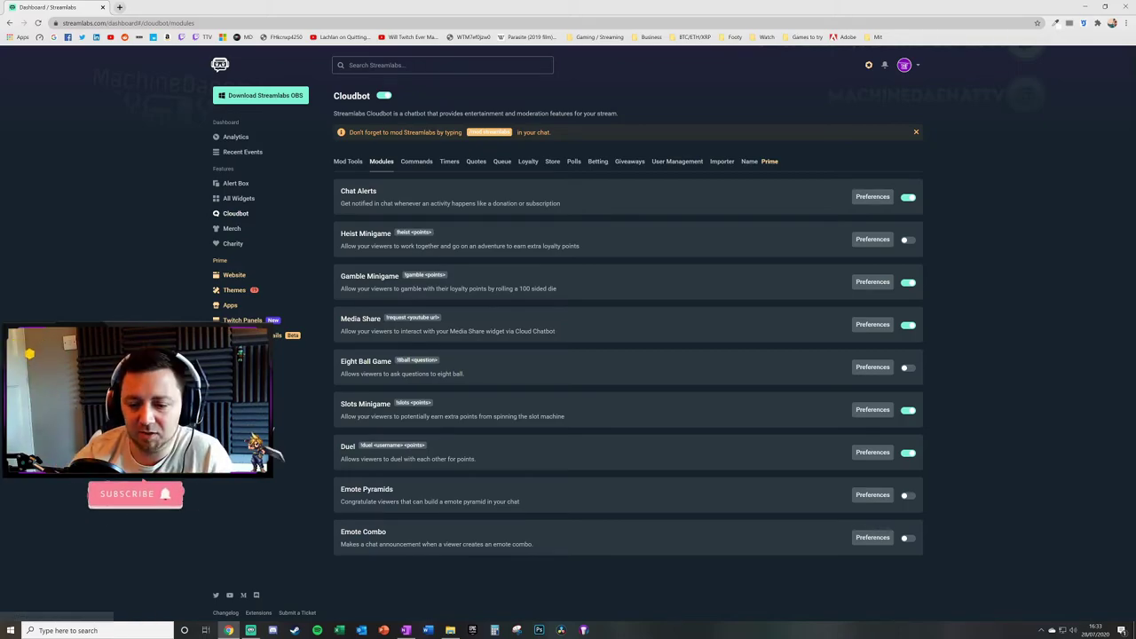
pyautogui.moveTo(339, 446); pyautogui.dragTo(371, 452)
pyautogui.click(372, 455)
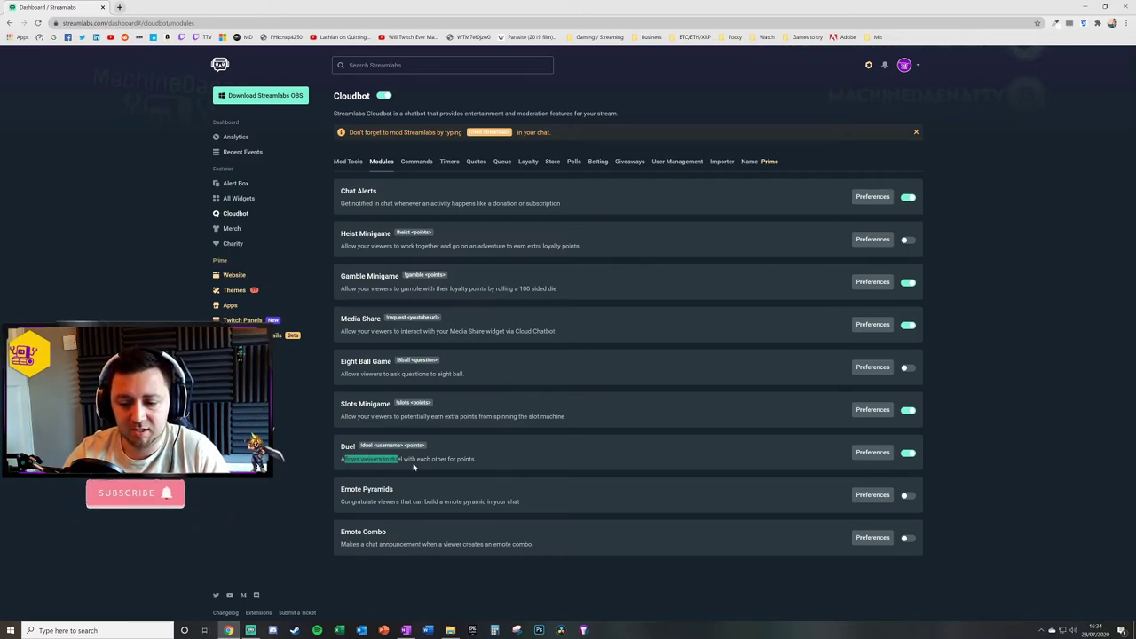
pyautogui.click(870, 453)
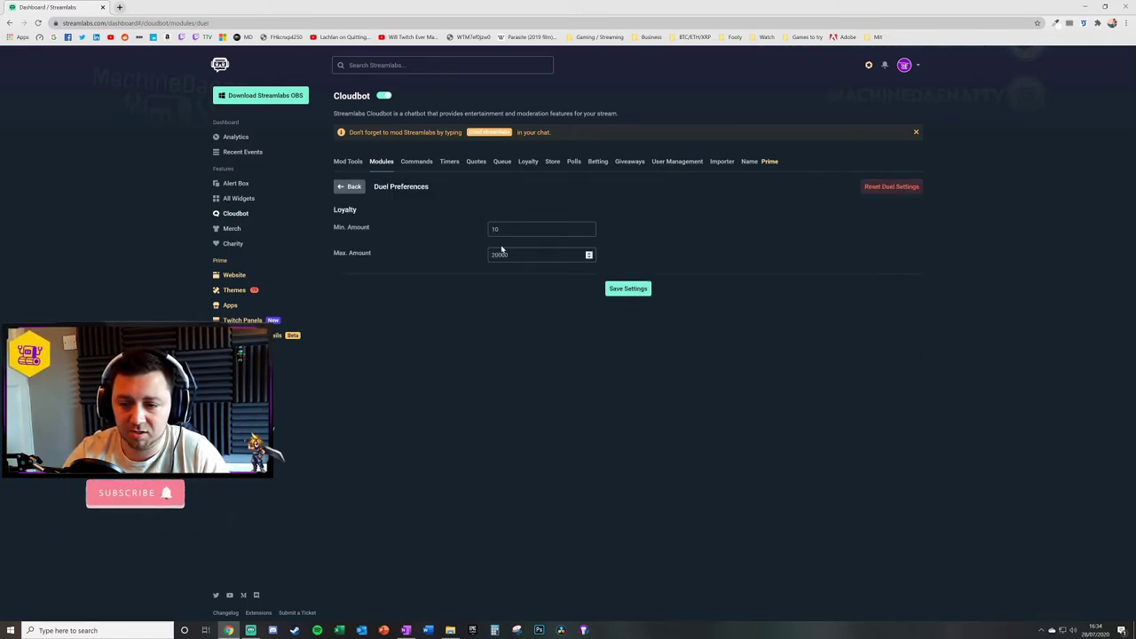
pyautogui.click(349, 189)
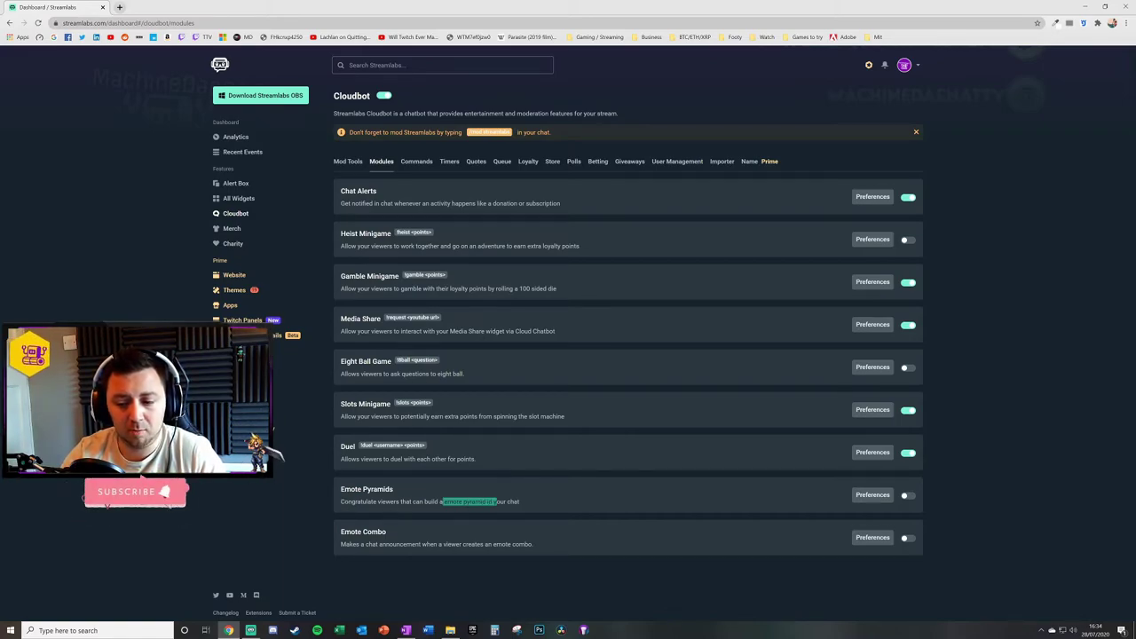
# Read the Emote Pyramids description and view its pyramid width messages, returning to the modules list.
pyautogui.moveTo(486, 502); pyautogui.dragTo(536, 502)
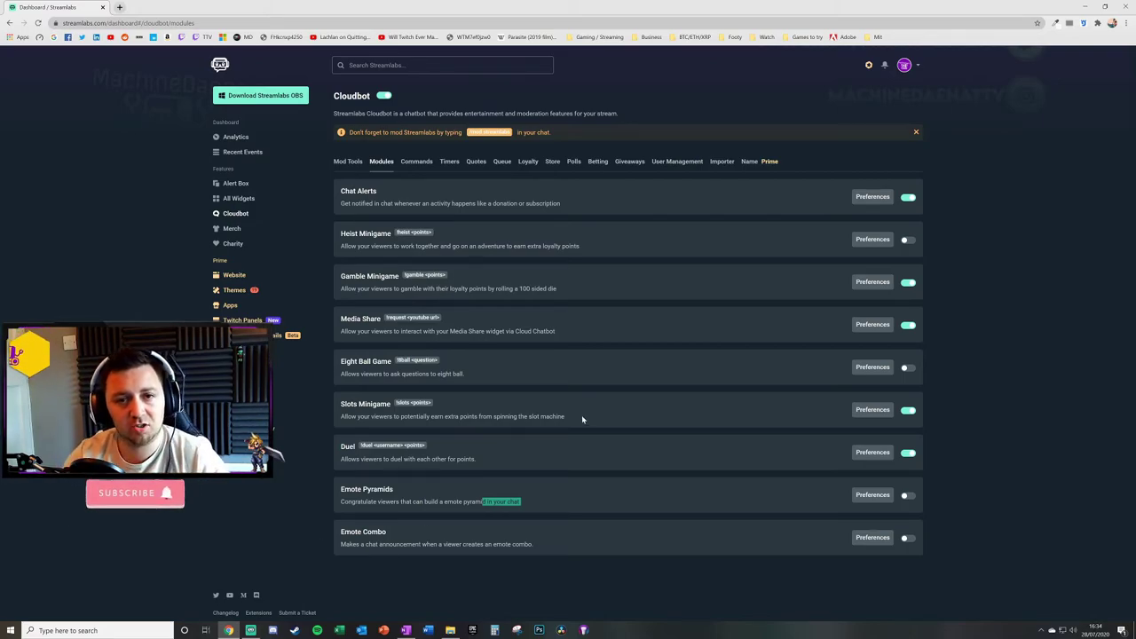
pyautogui.click(865, 497)
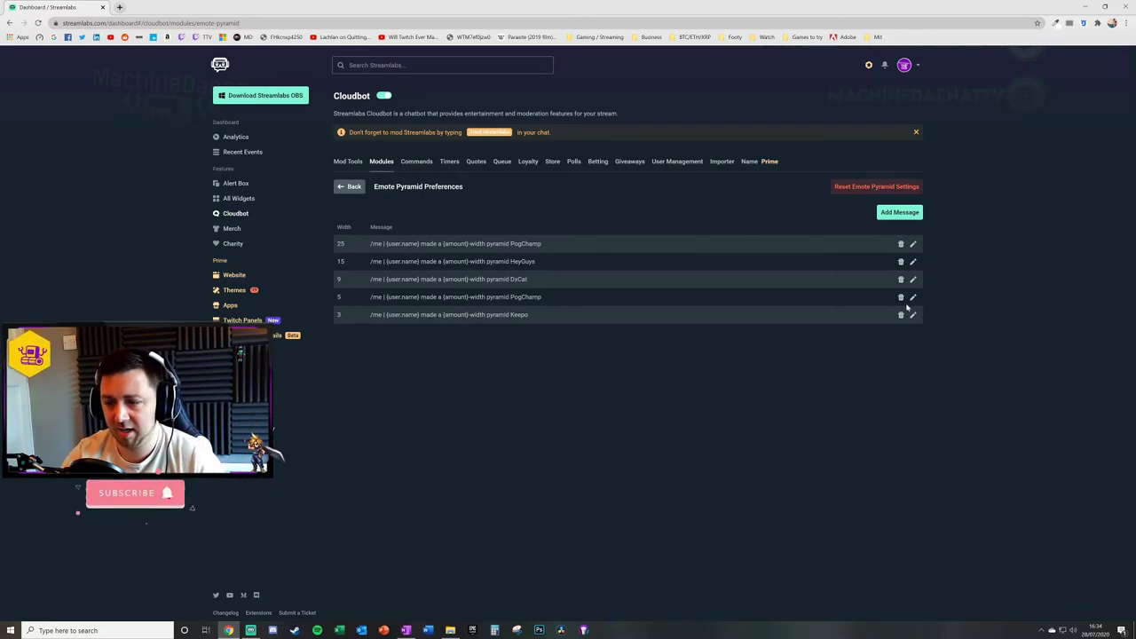
pyautogui.click(349, 186)
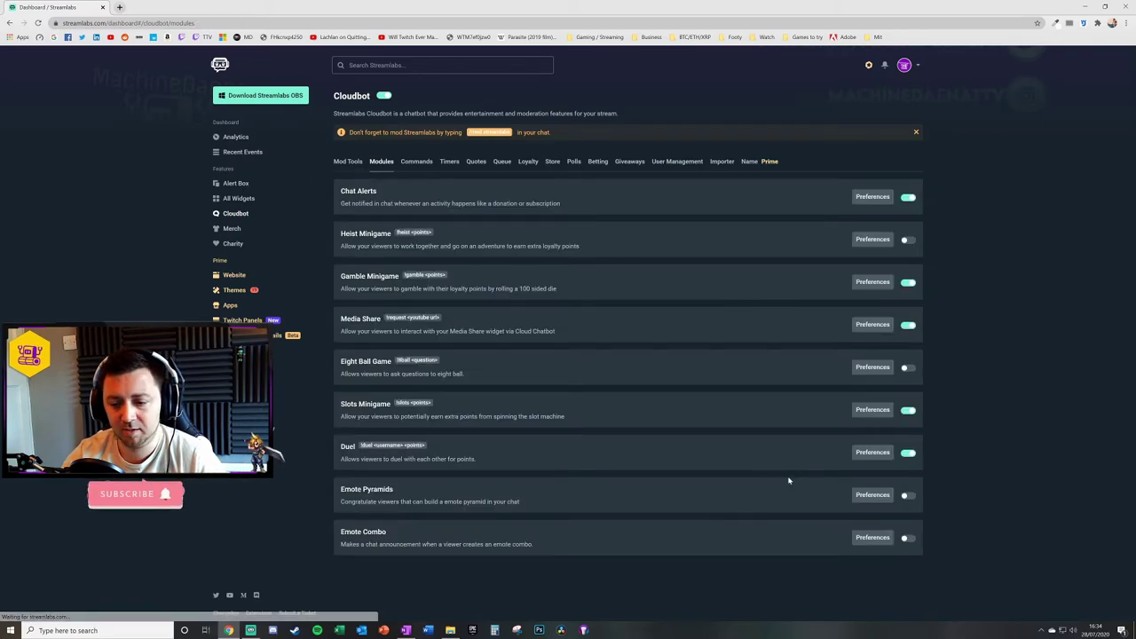
# Read the Emote Combo description and examine its general preferences and combo messages, returning to the modules list.
pyautogui.moveTo(338, 535); pyautogui.dragTo(393, 538)
pyautogui.click(380, 543)
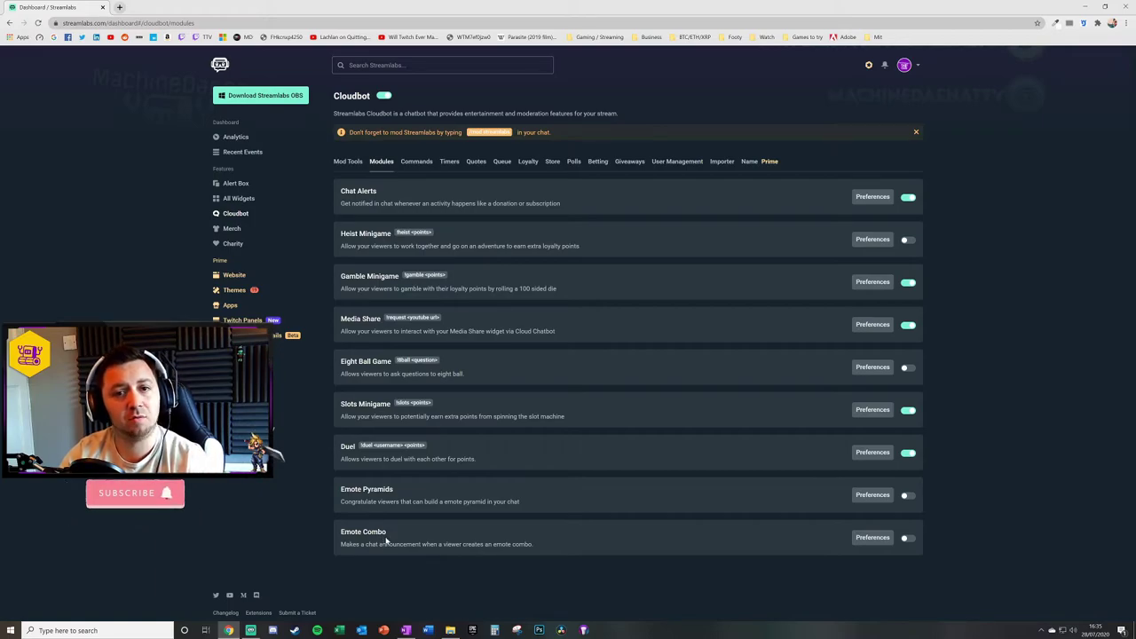
pyautogui.moveTo(369, 544); pyautogui.dragTo(340, 544)
pyautogui.click(534, 544)
pyautogui.click(341, 544)
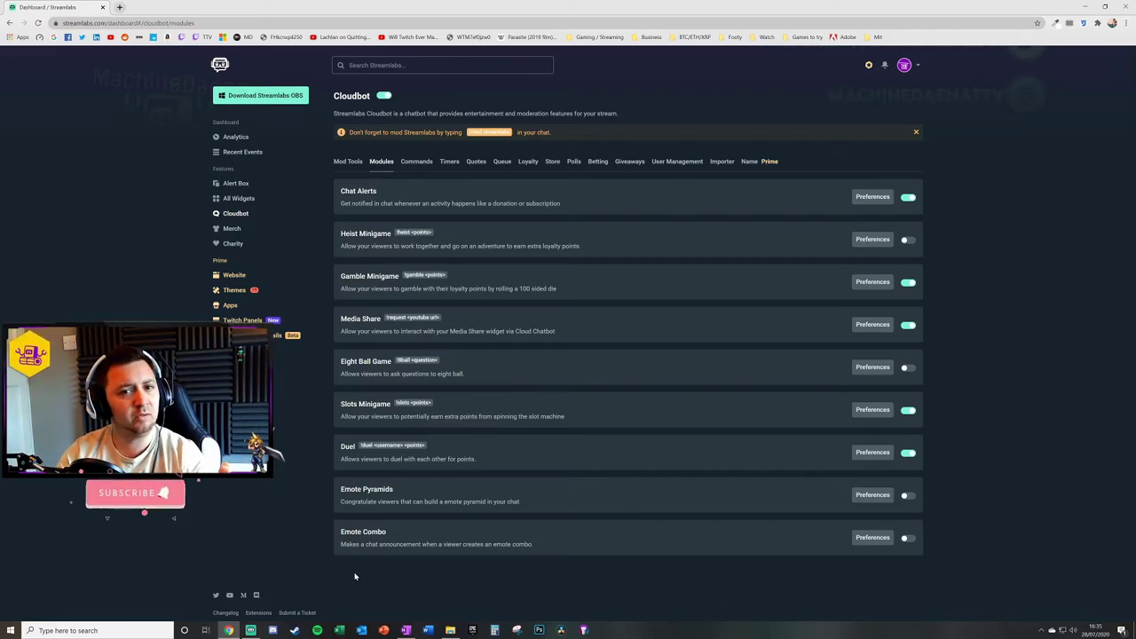
pyautogui.click(874, 538)
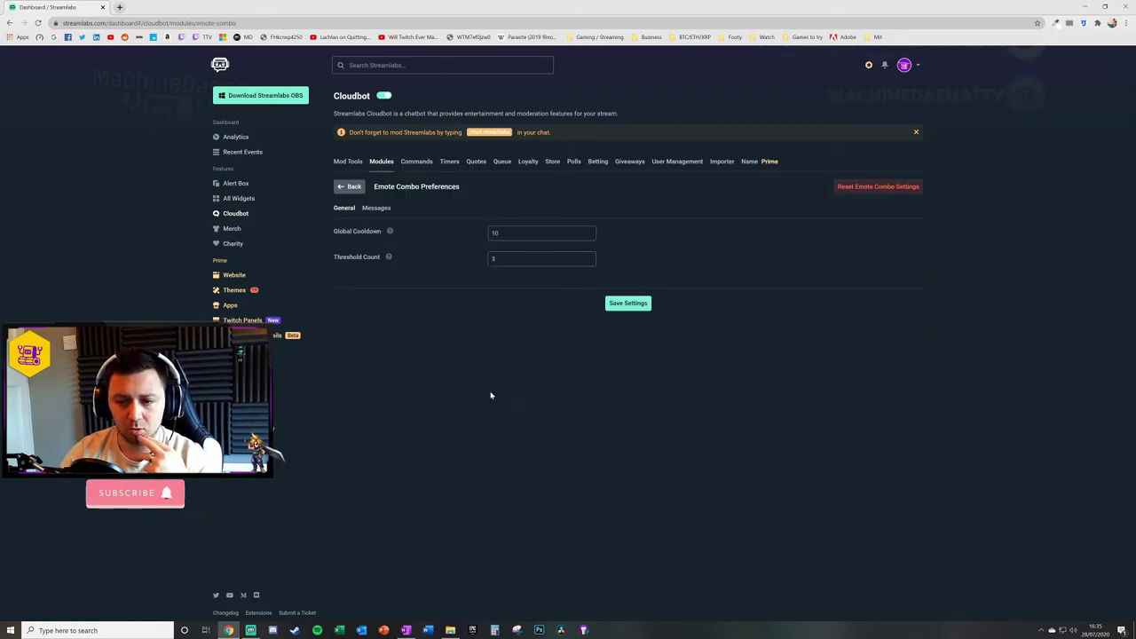
pyautogui.click(376, 209)
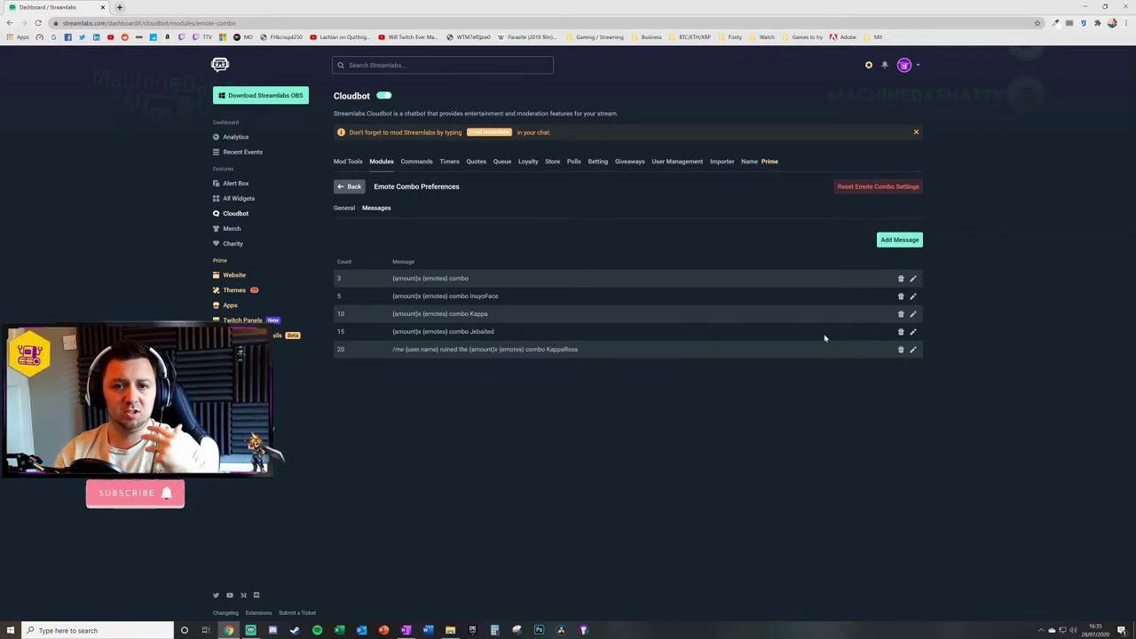
pyautogui.click(349, 188)
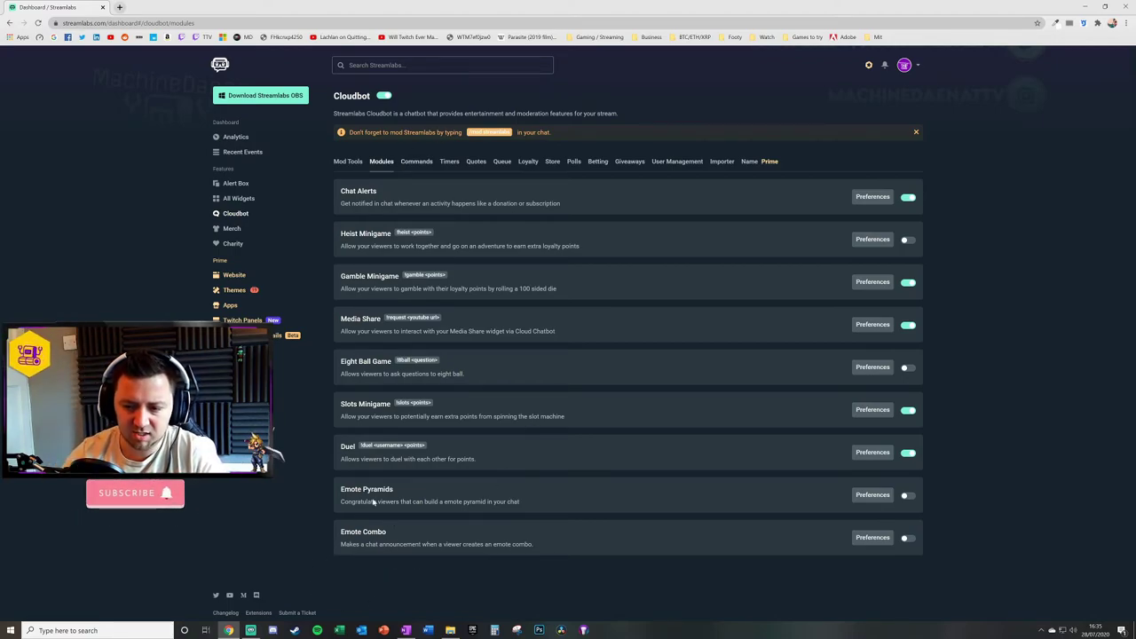
# Look at the loyalty users list again and go back to the modules.
pyautogui.click(537, 161)
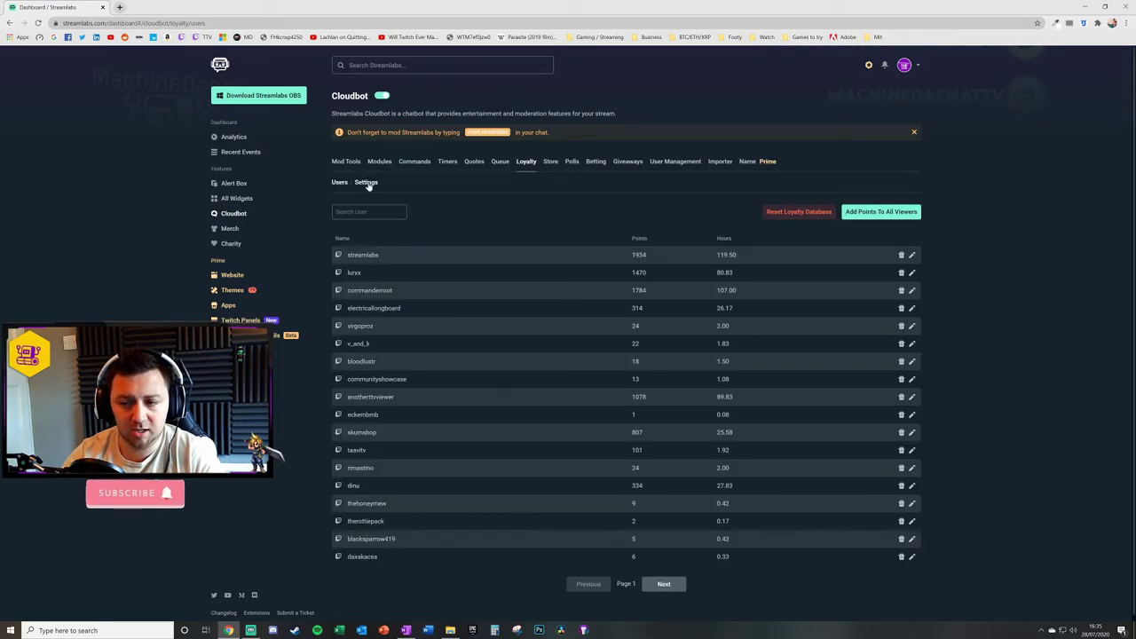
pyautogui.click(387, 163)
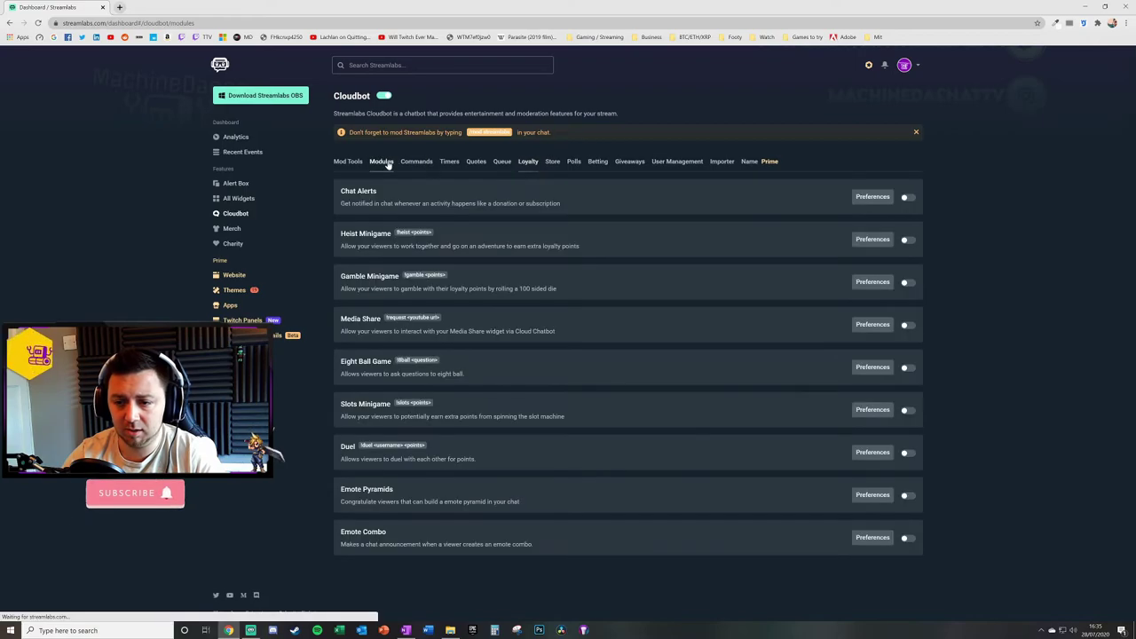
# Look over the loyalty users, the loyalty settings and the Loyalty Store items, returning to the modules list.
pyautogui.click(528, 162)
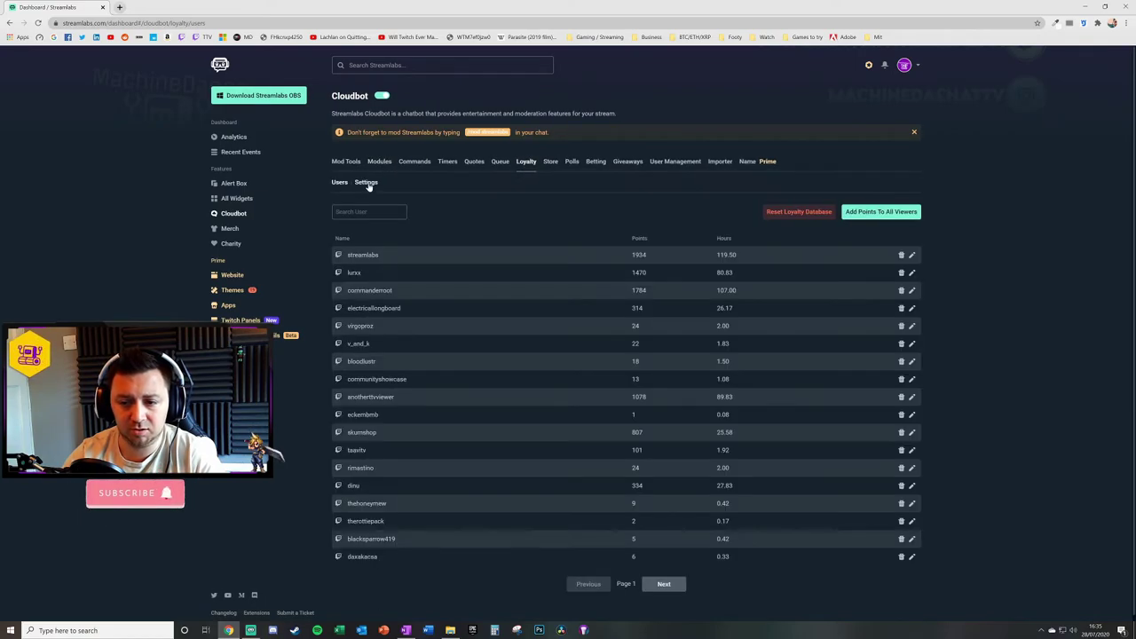
pyautogui.click(366, 182)
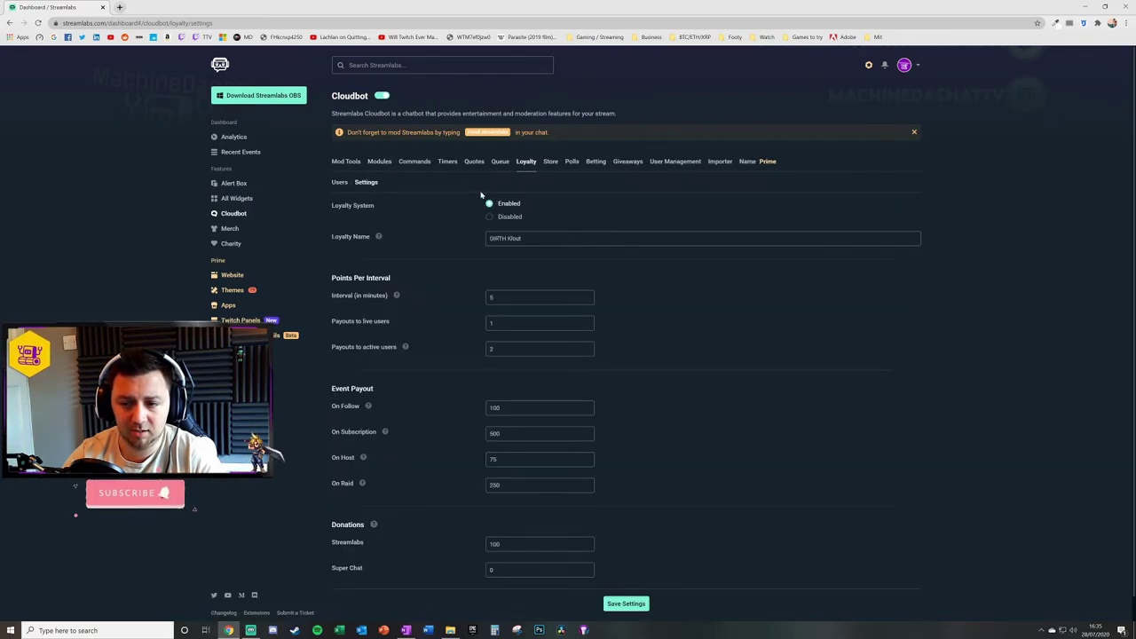
pyautogui.click(339, 182)
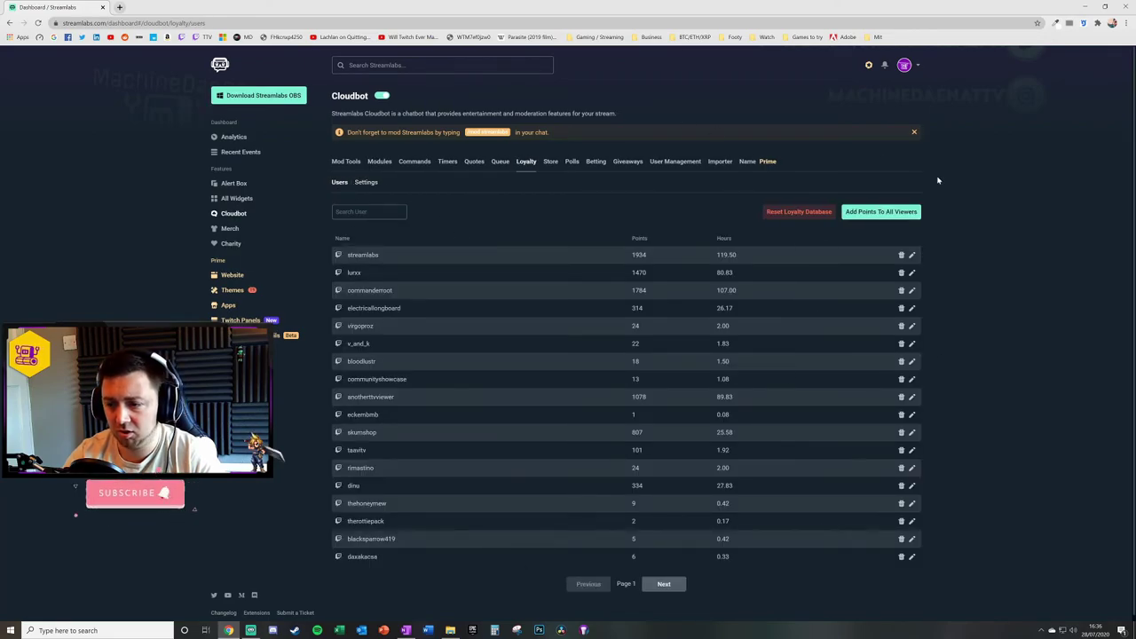
pyautogui.click(551, 162)
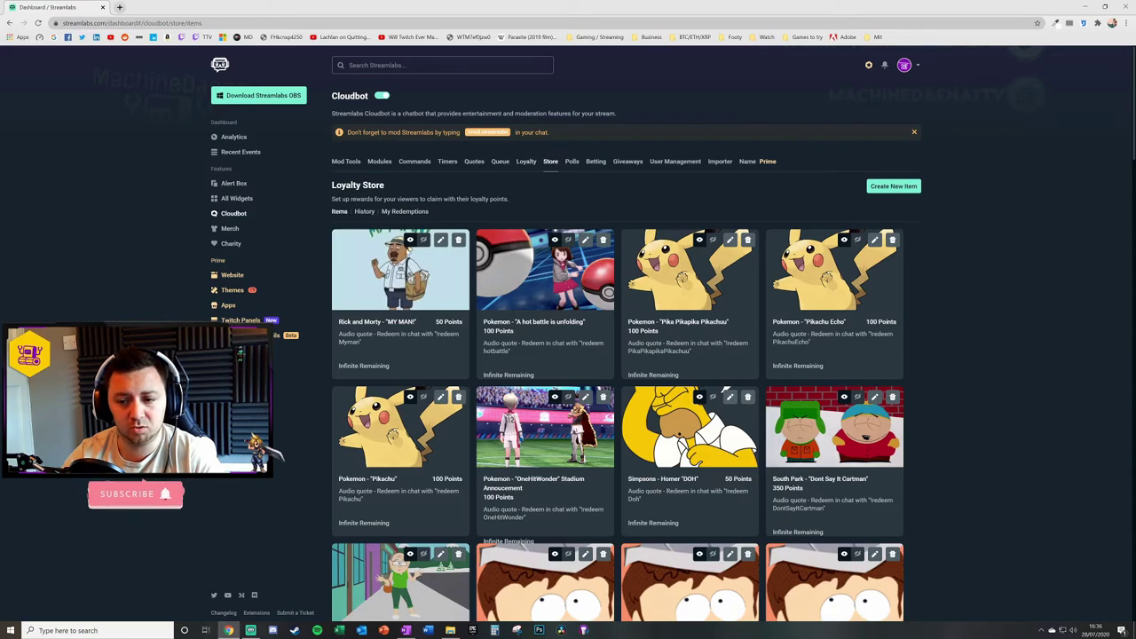
pyautogui.click(379, 162)
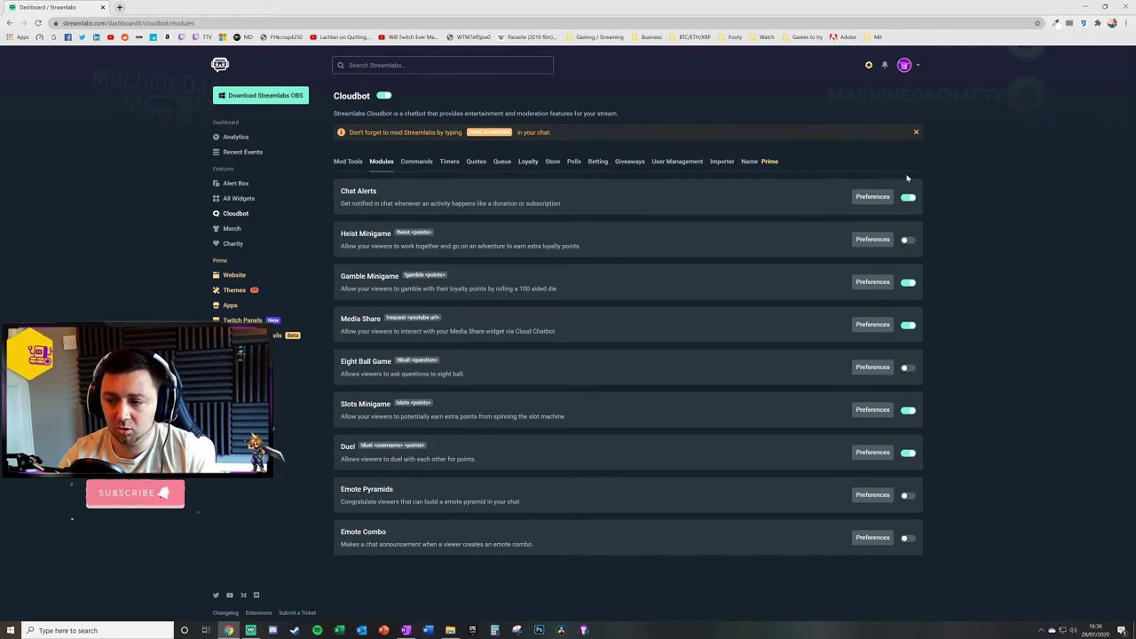
# Review the points interval, live and active user payouts and loyalty name in the loyalty settings, returning to the modules list.
pyautogui.click(528, 160)
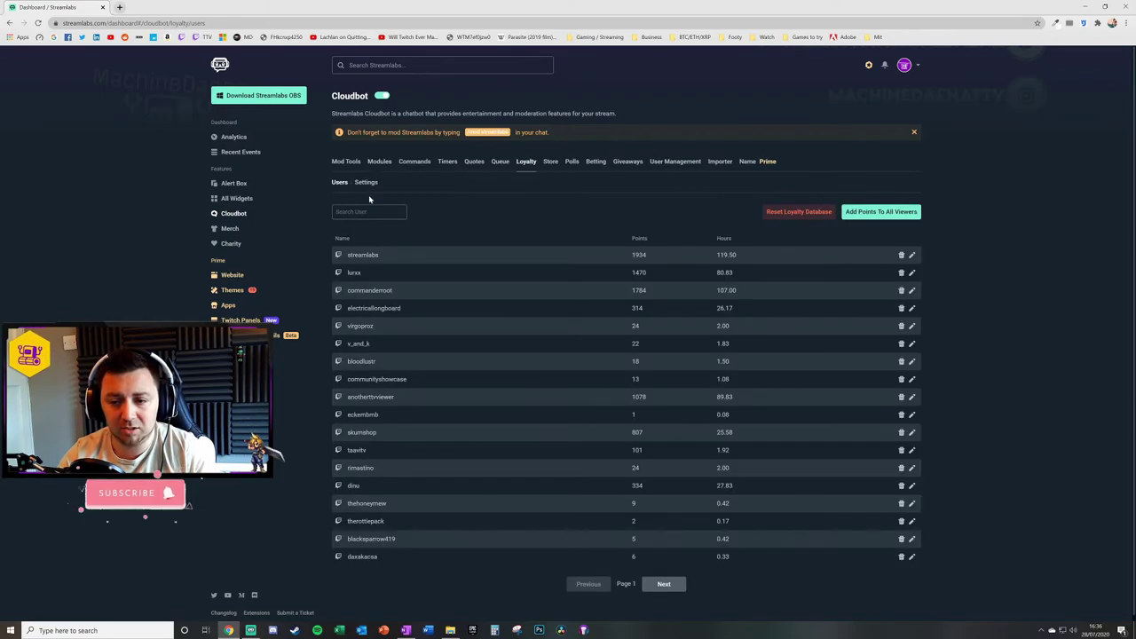
pyautogui.click(366, 182)
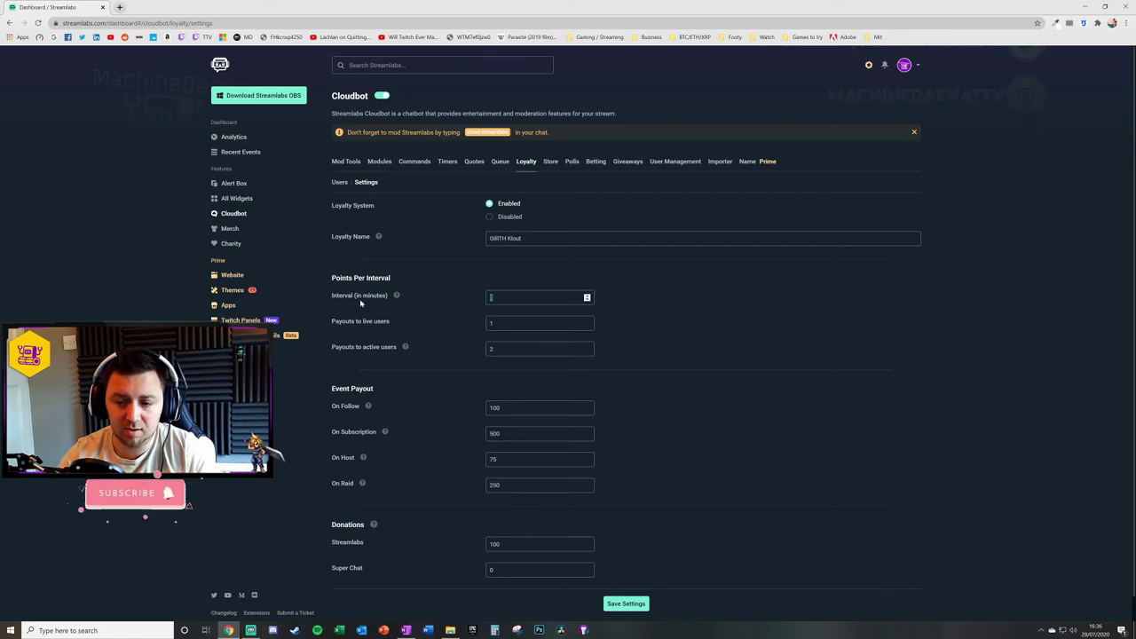
pyautogui.press('Tab')
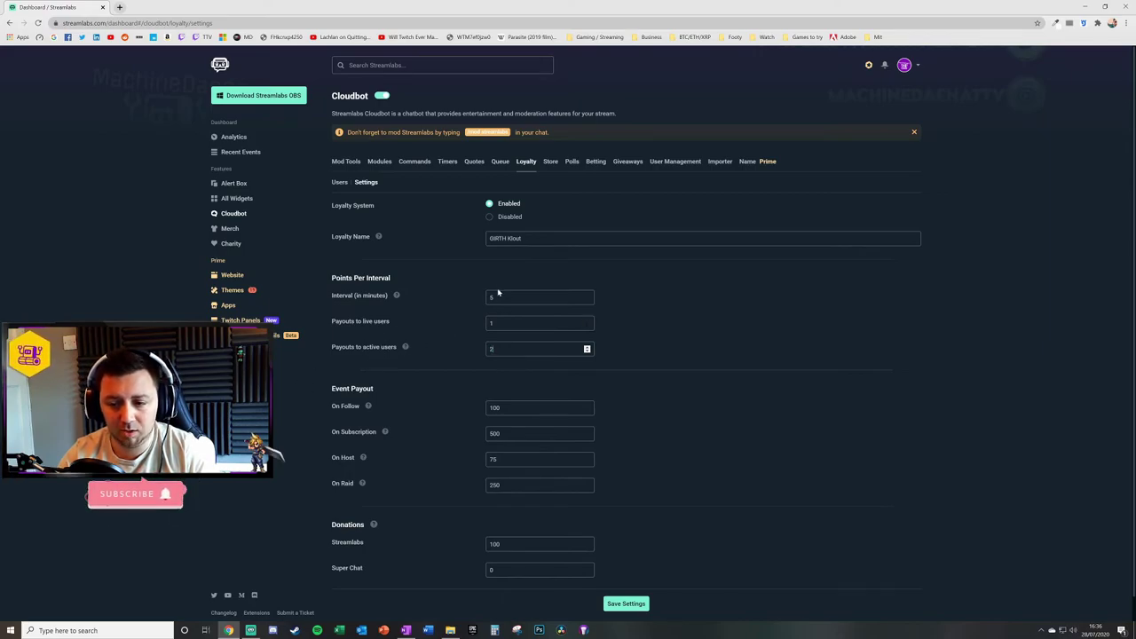
pyautogui.hotkey('ctrl', 'a')
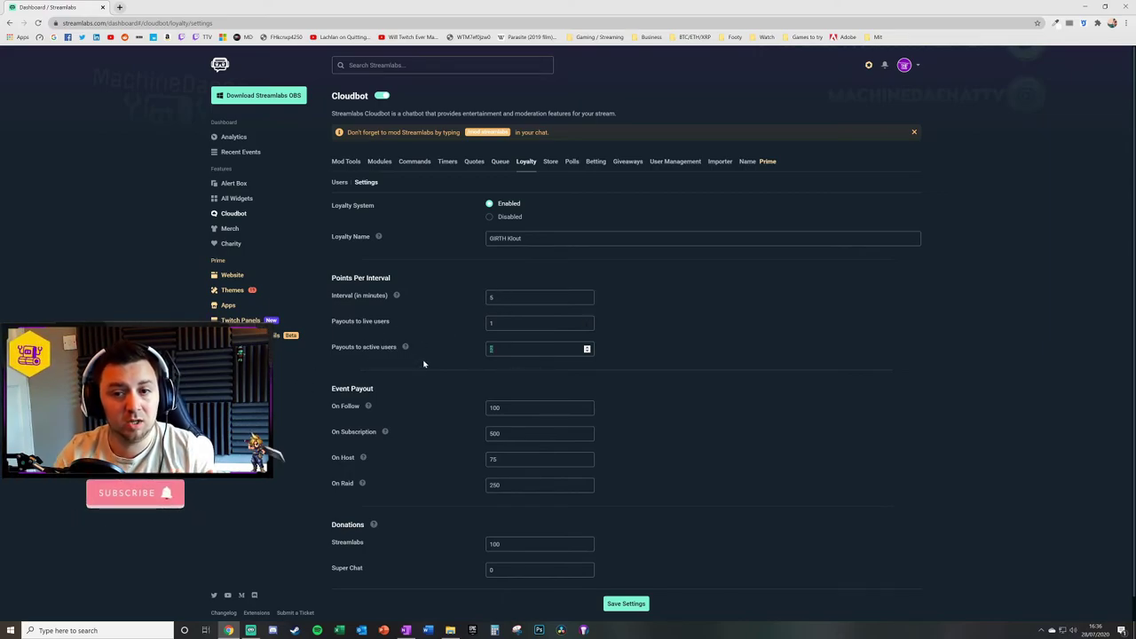
pyautogui.hotkey('shift', 'Tab')
pyautogui.hotkey('shift', 'Tab')
pyautogui.hotkey('shift', 'Tab')
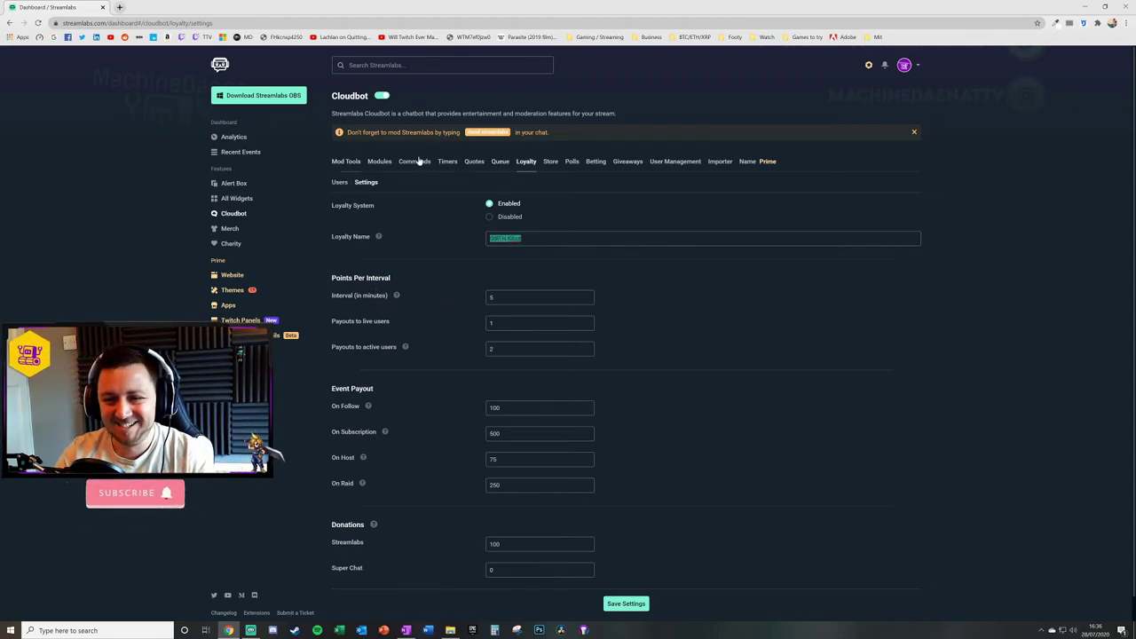
pyautogui.click(380, 162)
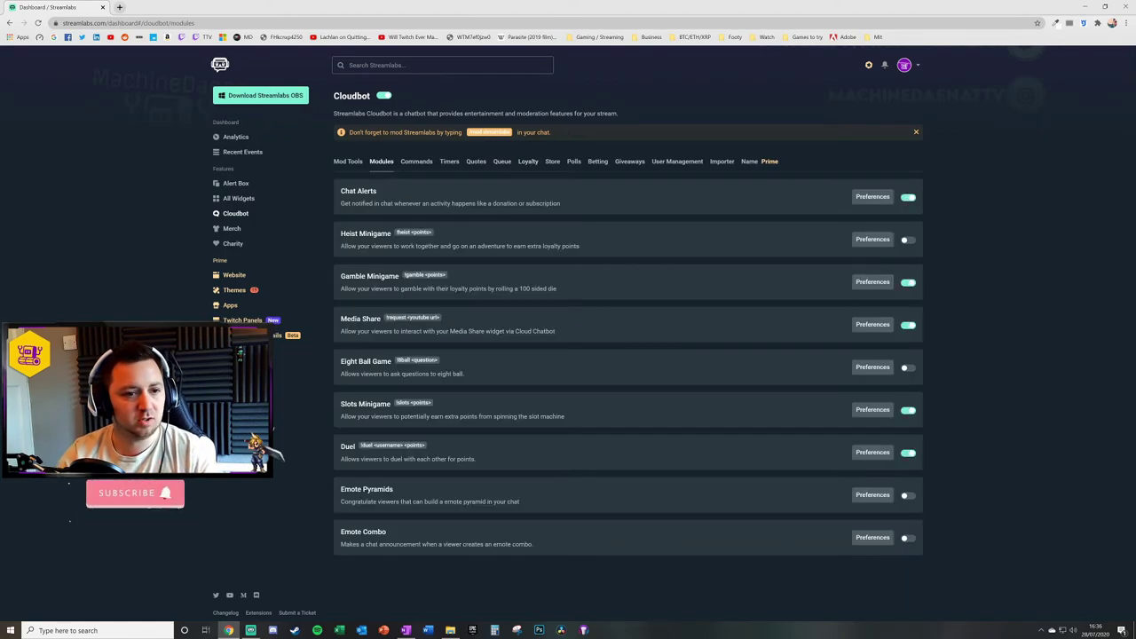